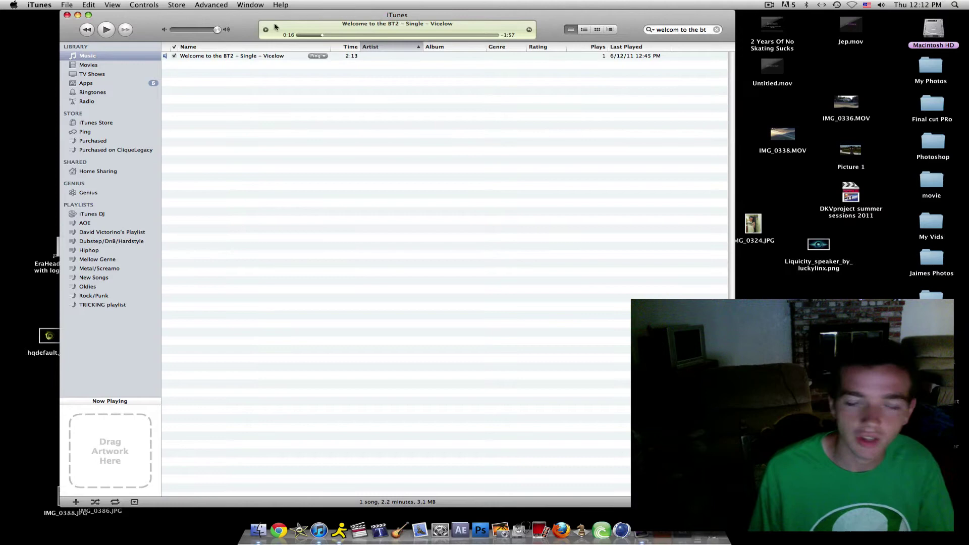
- Preview the song "Welcome to the BT2 – Single – Vicelow", pause it, and return playback to the beginning
left_click(214, 57)
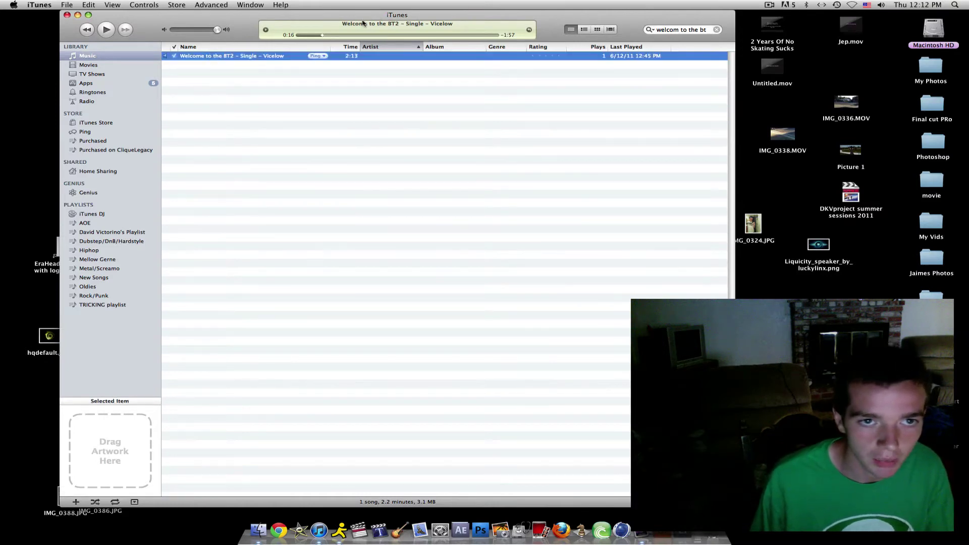
double_click(259, 56)
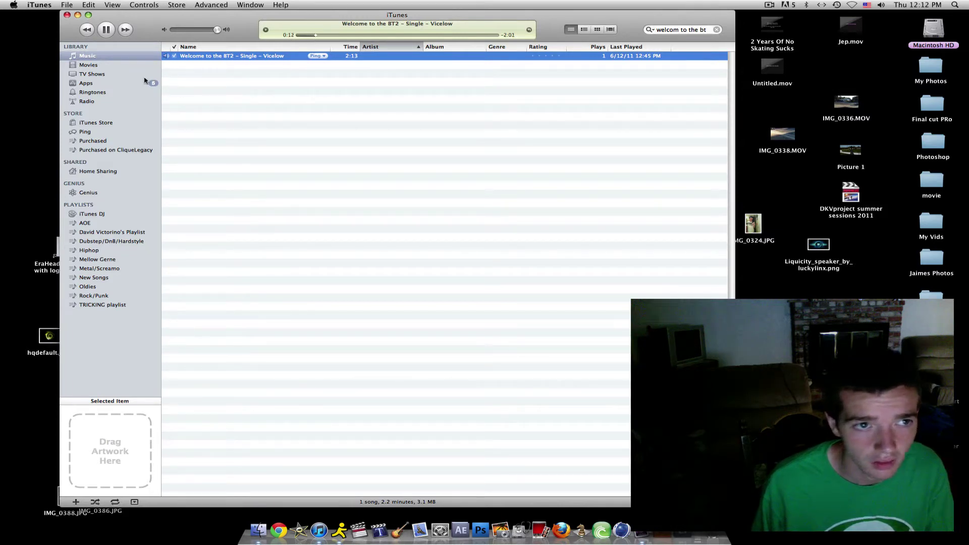
left_click(266, 117)
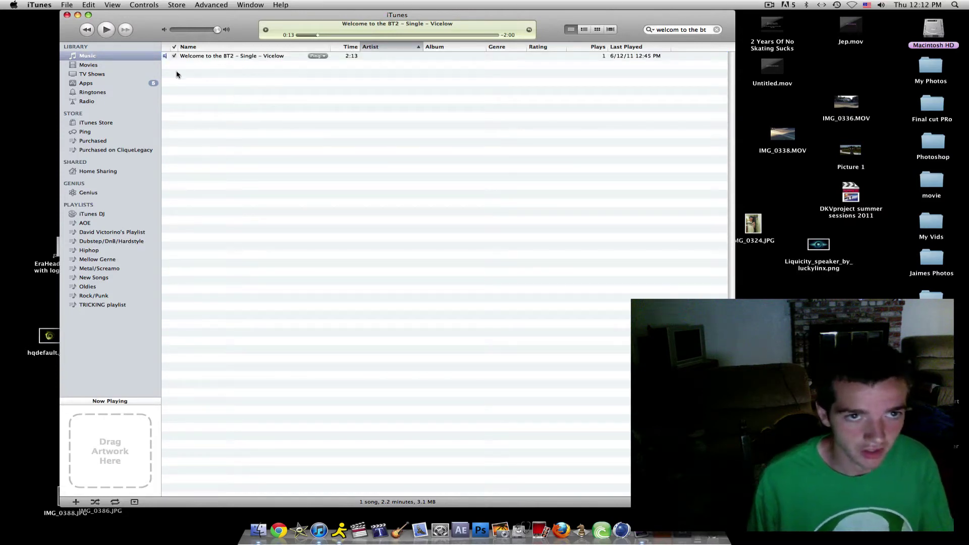
left_click(298, 35)
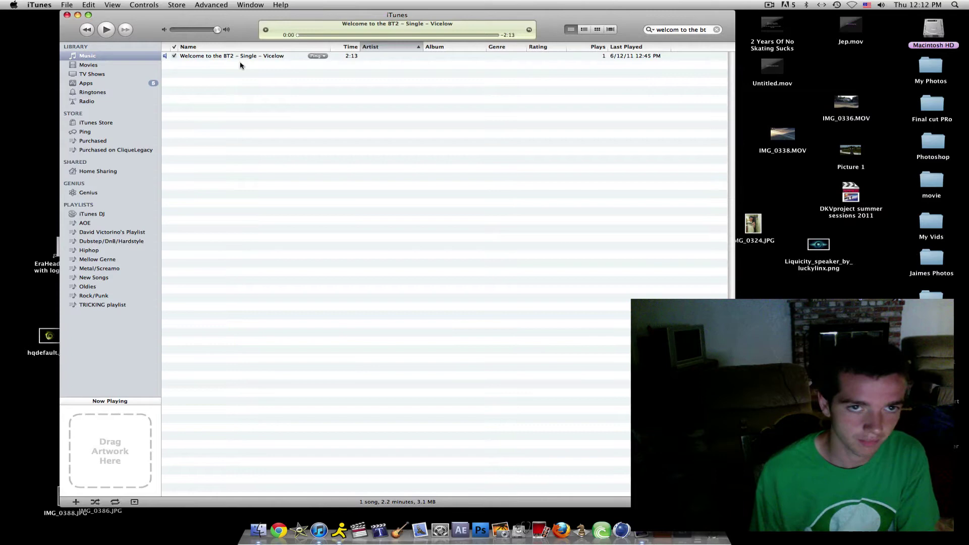
- Create an AAC version of "Welcome to the BT2 – Single – Vicelow" and open the playback options of the new copy
right_click(196, 57)
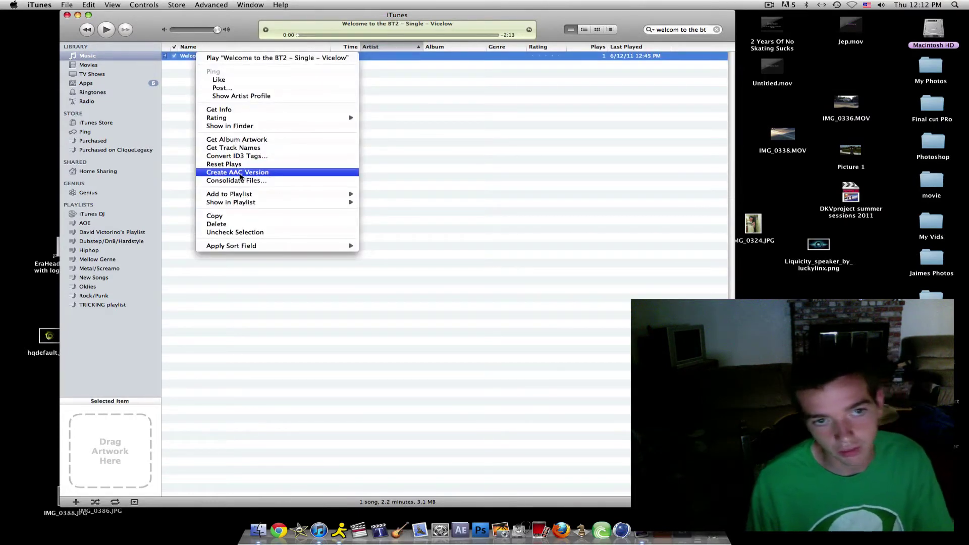
left_click(241, 172)
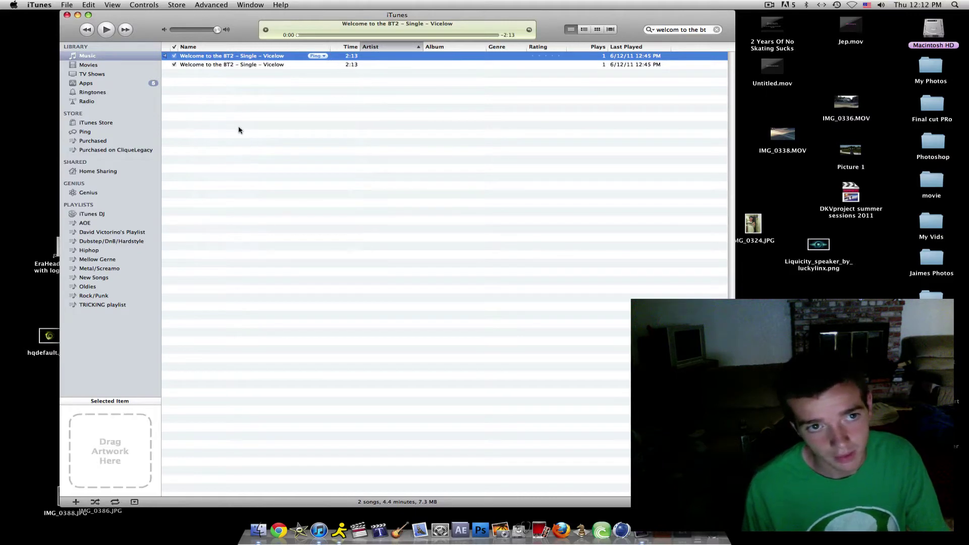
left_click(220, 65)
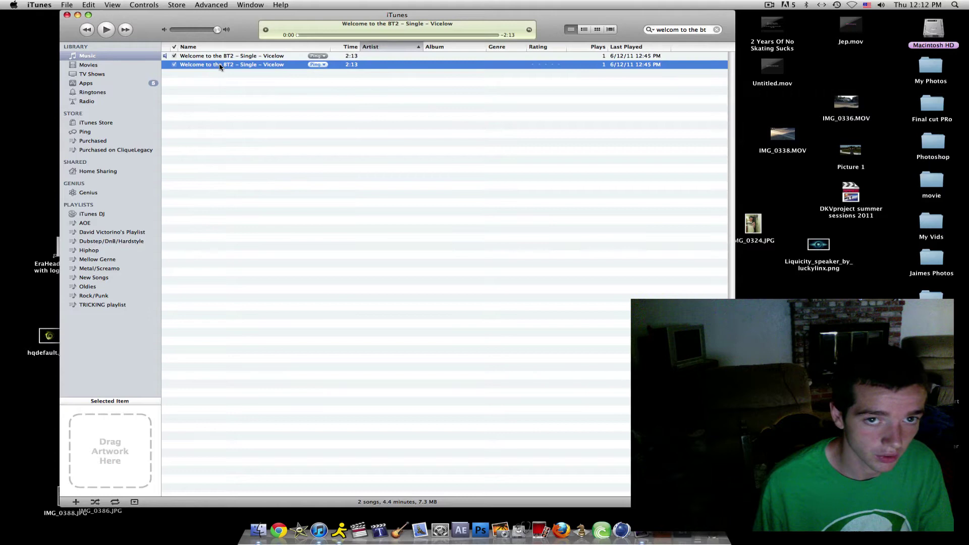
right_click(220, 66)
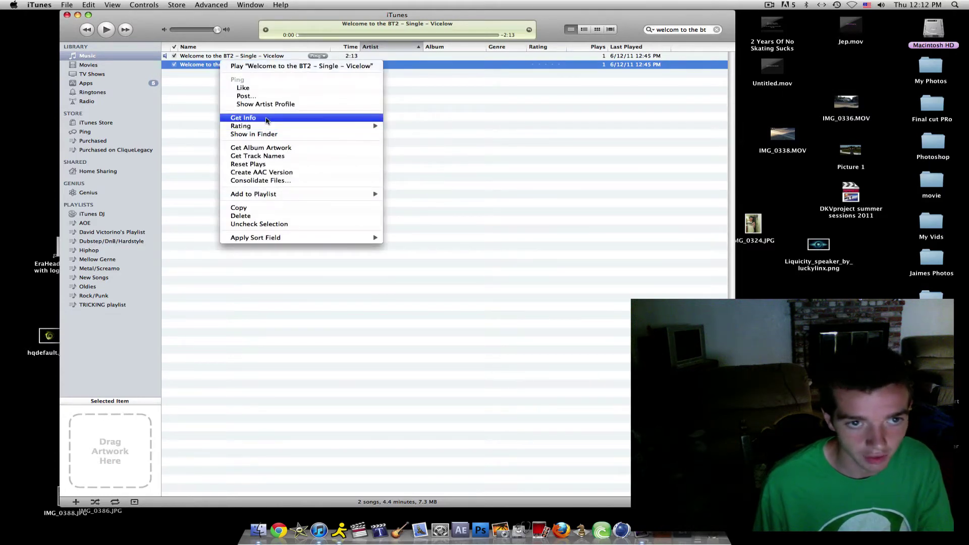
left_click(266, 119)
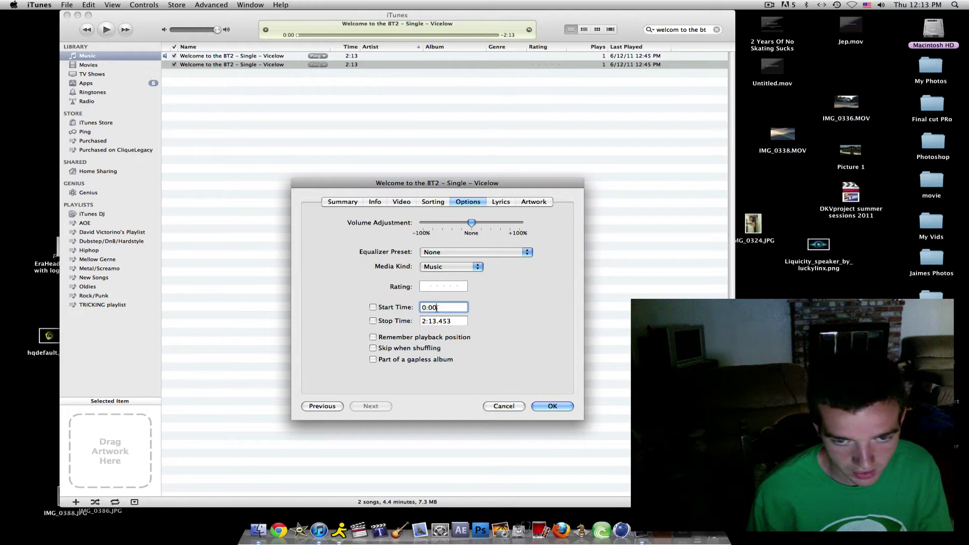
- Set the copied song's start time to 0:10 and its stop time to 0:40, and apply the options
key("BackSpace")
key("BackSpace")
type("10")
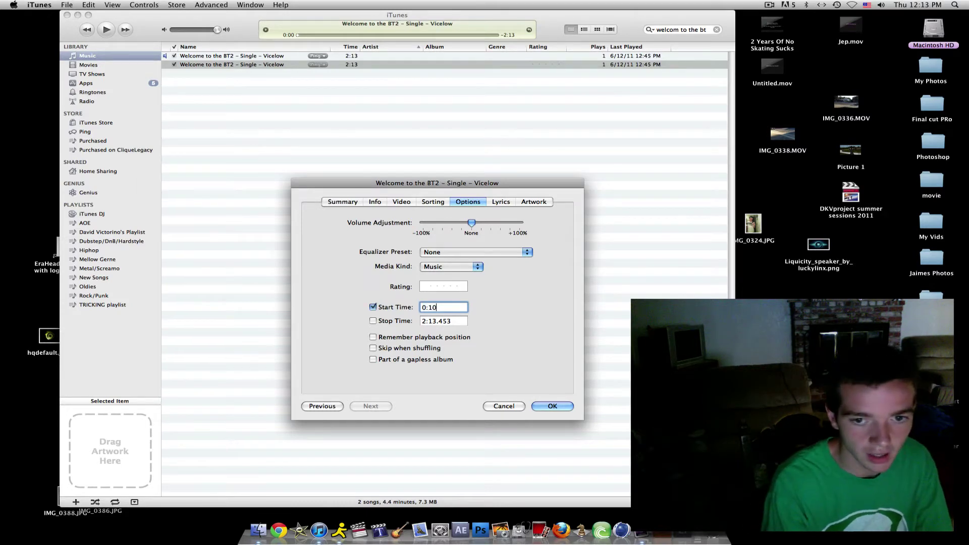
left_click(426, 324)
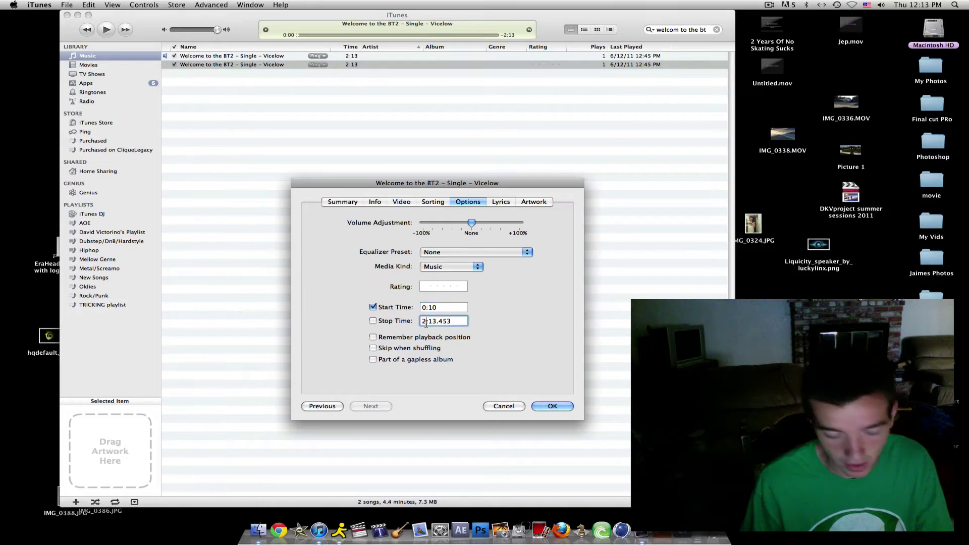
key("BackSpace")
type("0")
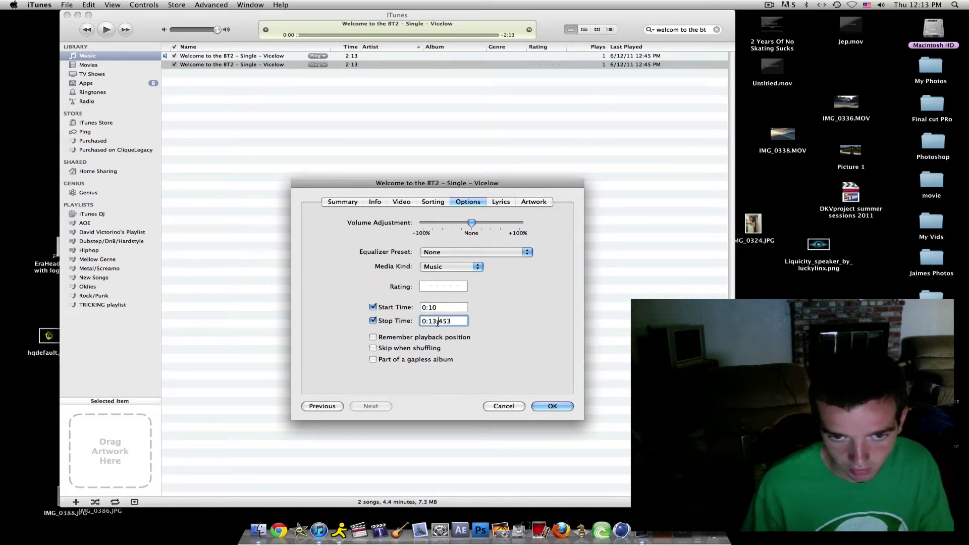
key("BackSpace")
key("BackSpace")
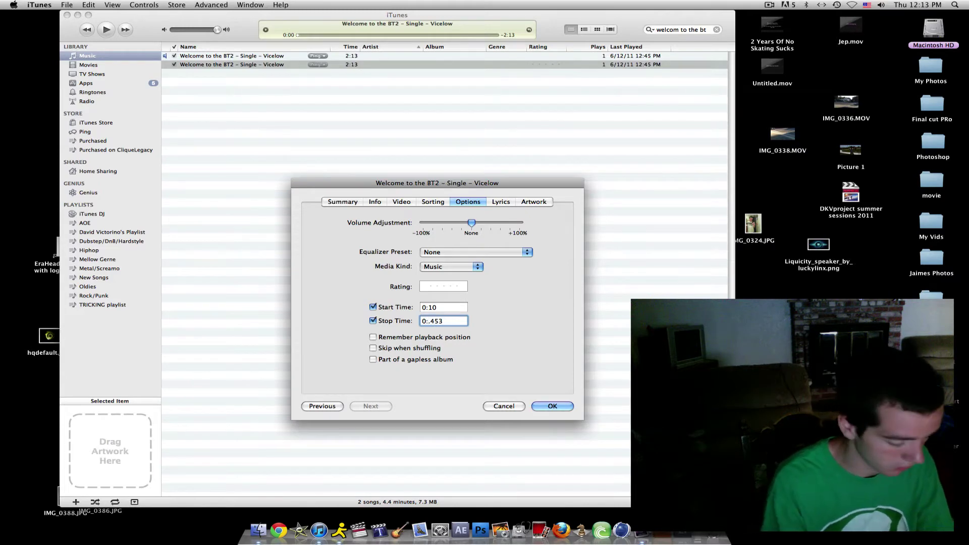
type("40")
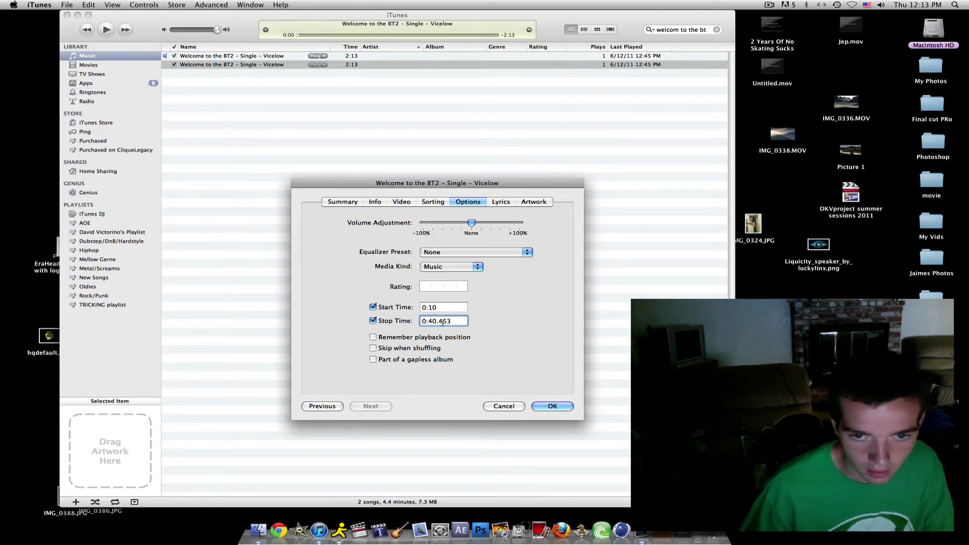
key("BackSpace")
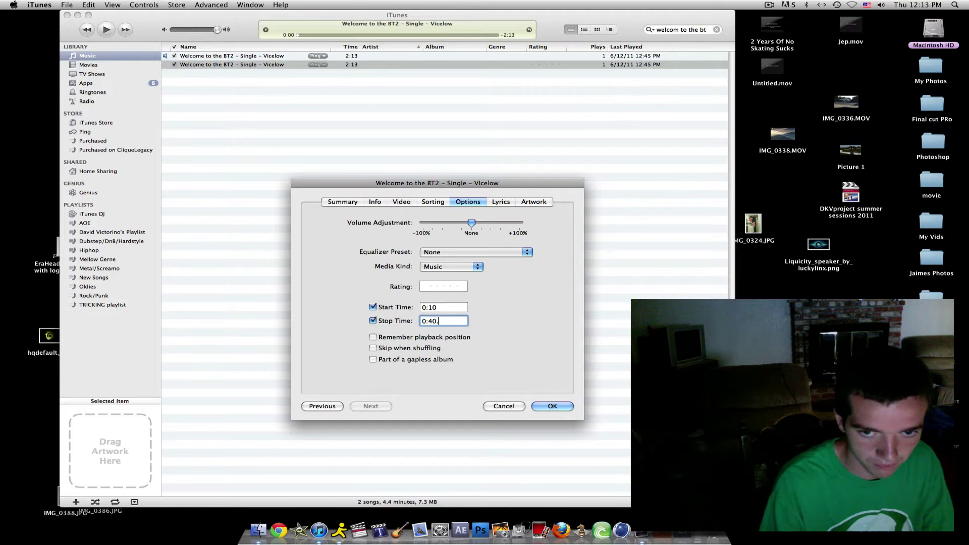
key("BackSpace")
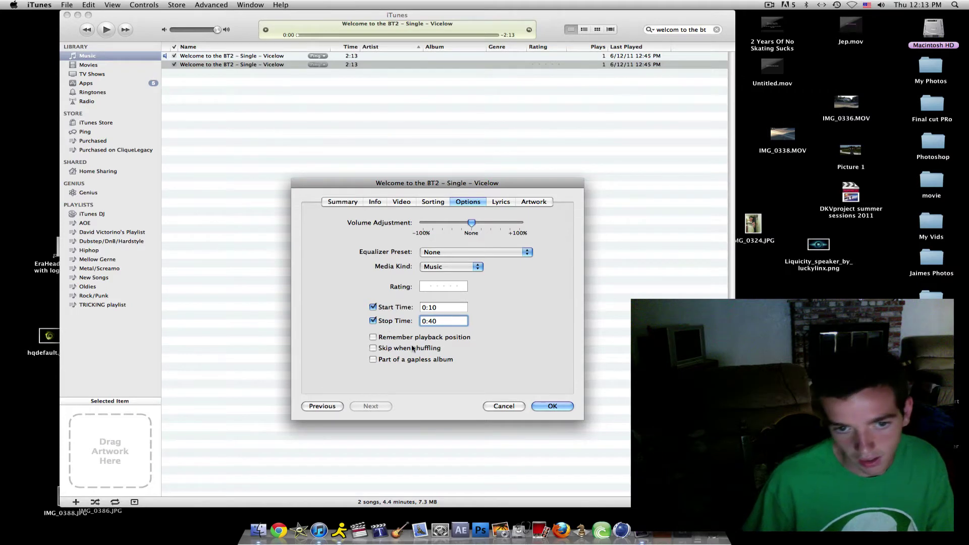
left_click(552, 406)
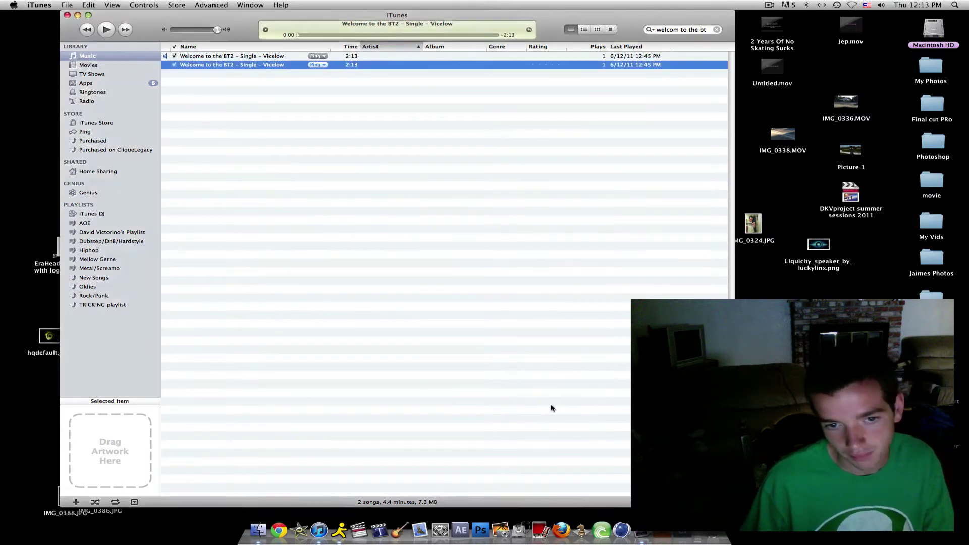
- Create an AAC version of the copy limited to 0:10–0:40, and delete the full-length copy, moving its file to the Trash
right_click(217, 69)
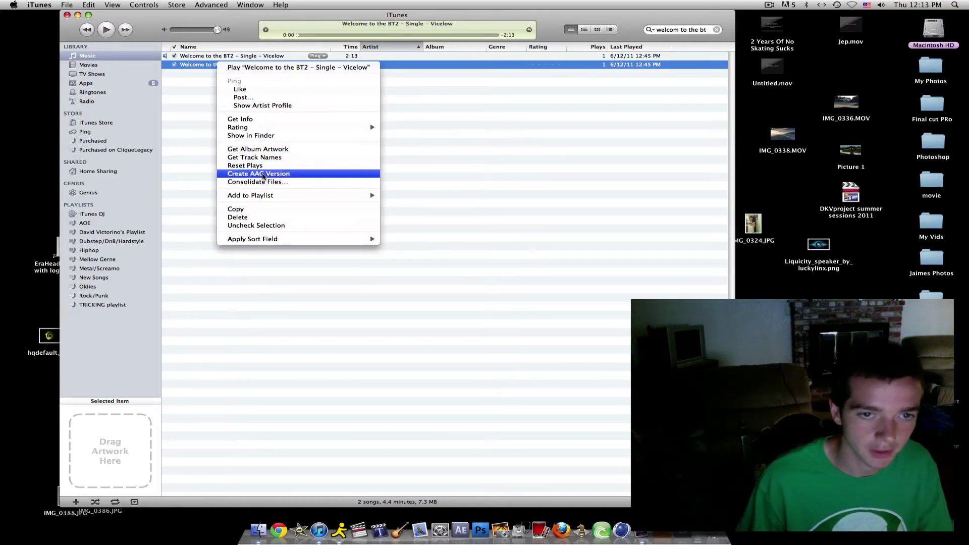
left_click(262, 174)
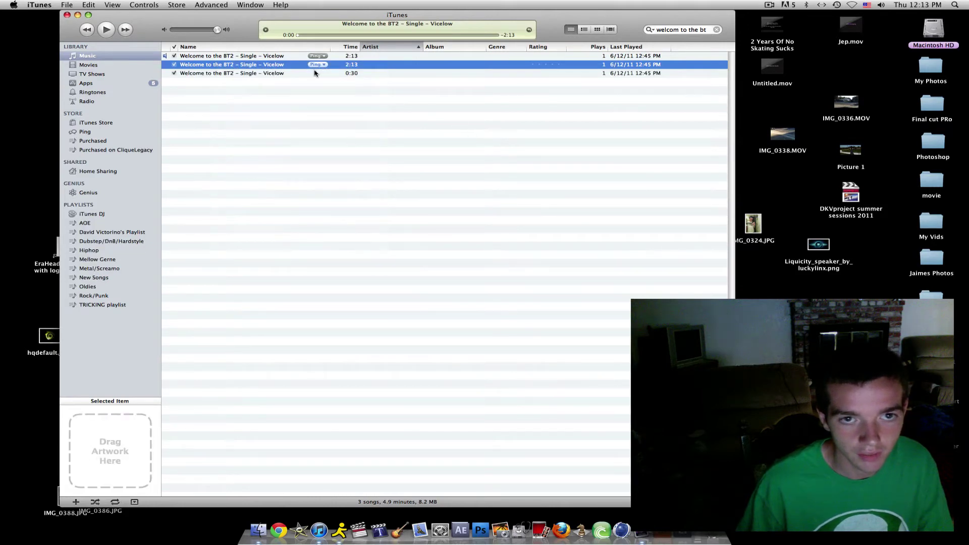
right_click(243, 68)
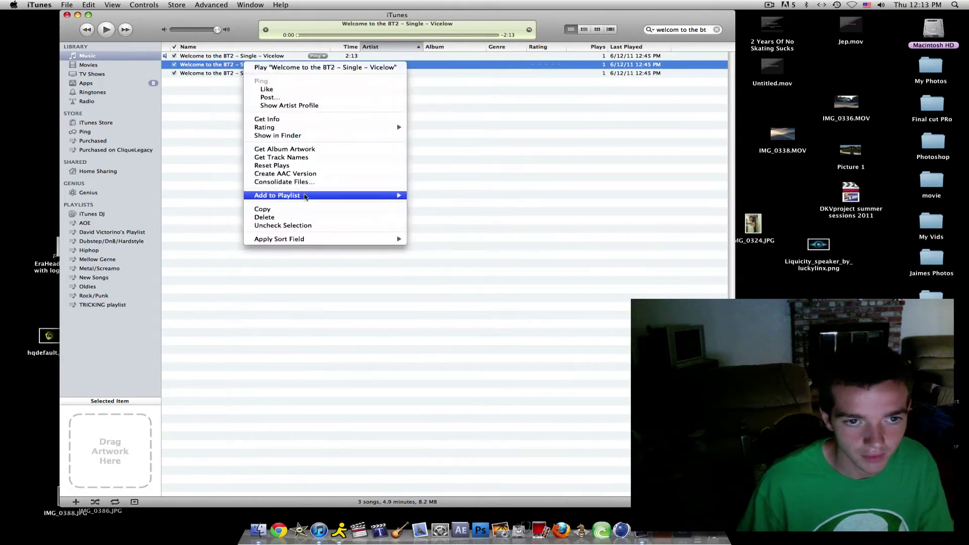
left_click(290, 218)
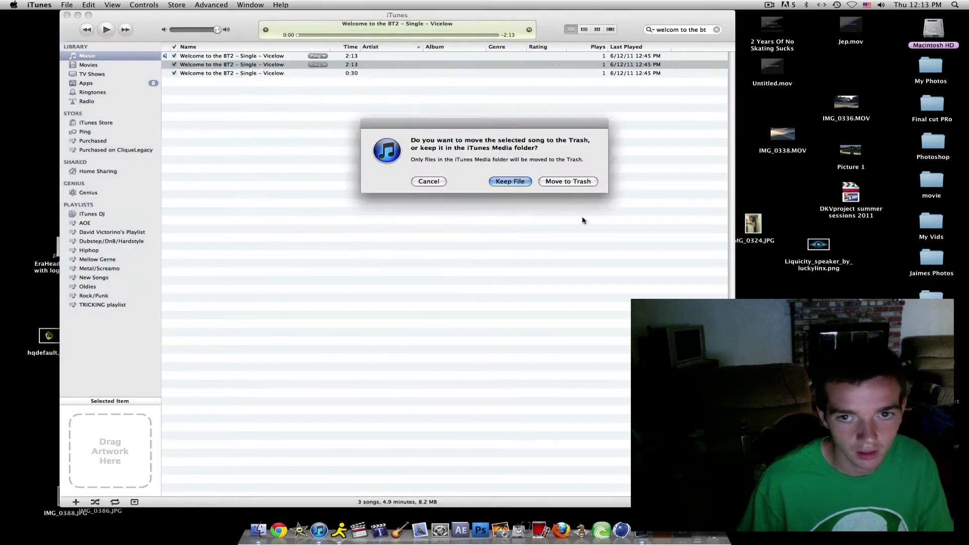
left_click(582, 182)
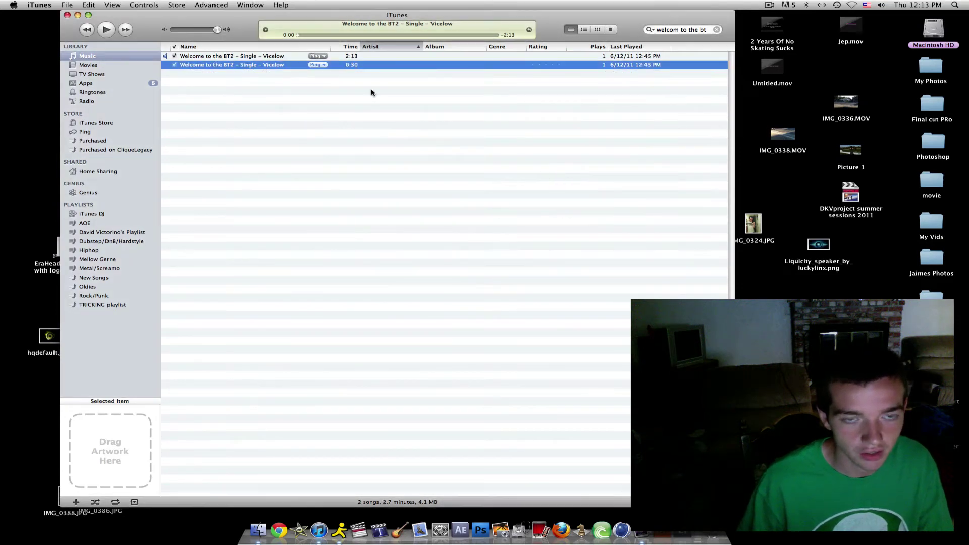
- Delete the 0:30 clip from the music library while keeping its file in the iTunes Media folder
right_click(247, 68)
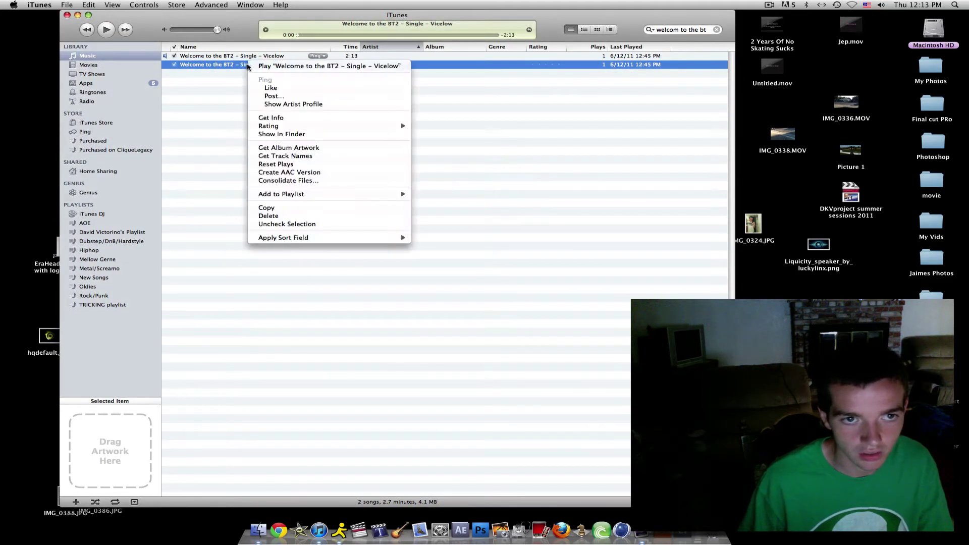
left_click(294, 218)
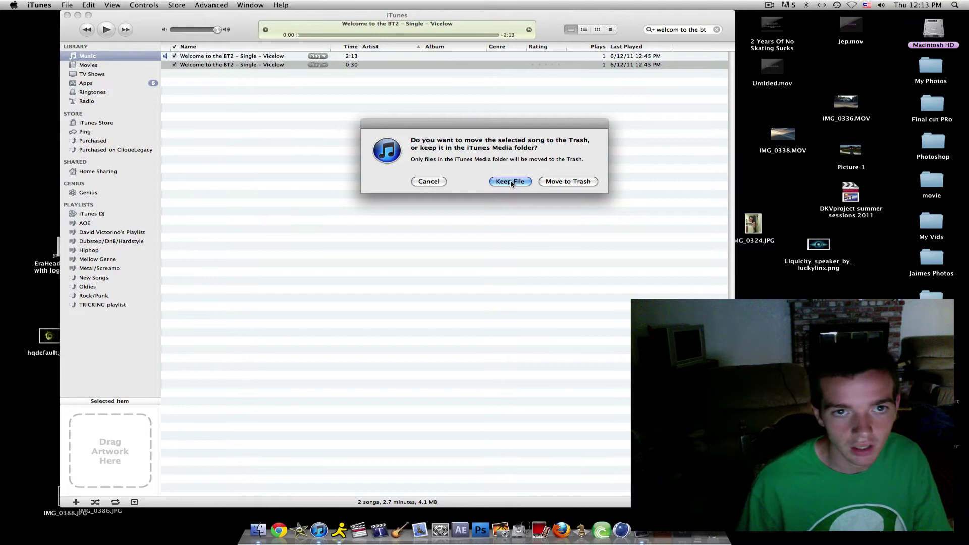
left_click(509, 181)
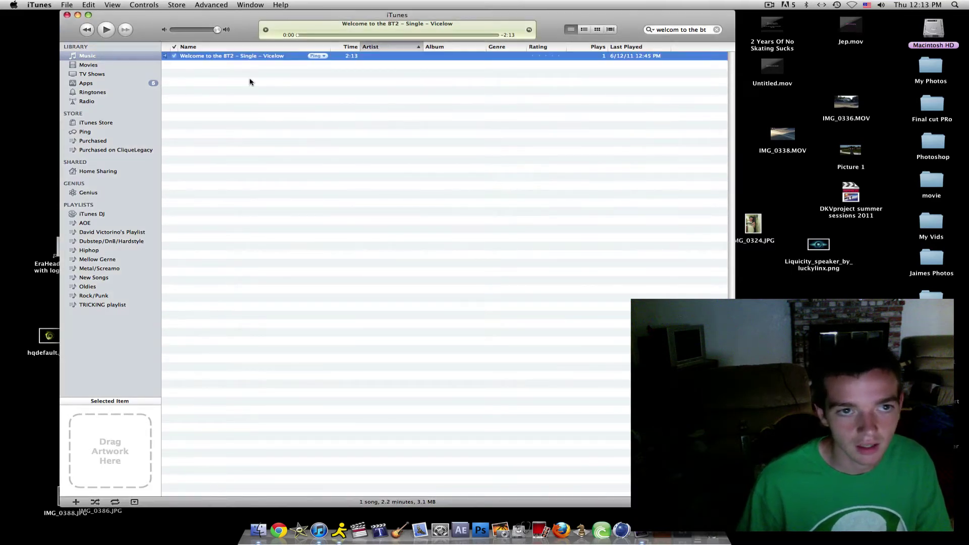
left_click(209, 67)
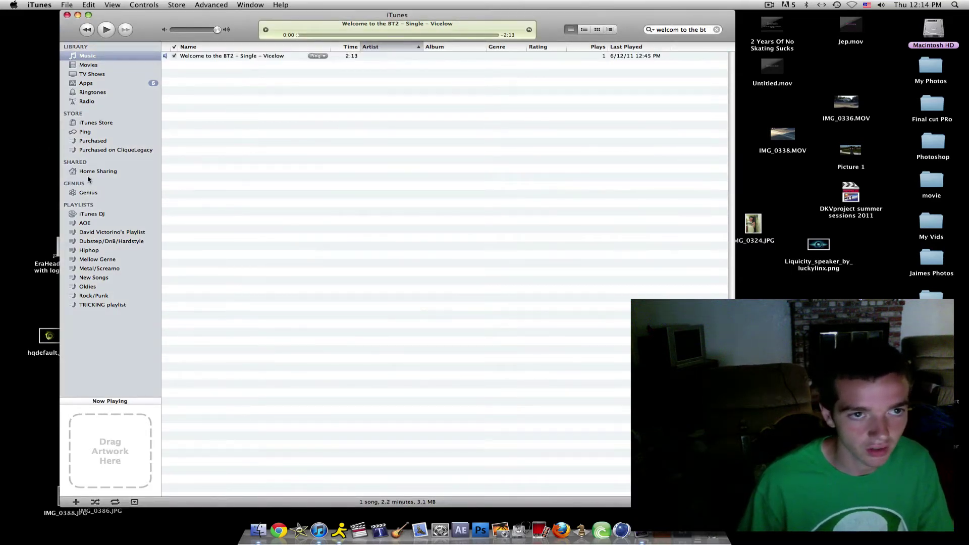
- Minimize iTunes and search this Mac in Finder for "welcome"
left_click(91, 92)
left_click(76, 16)
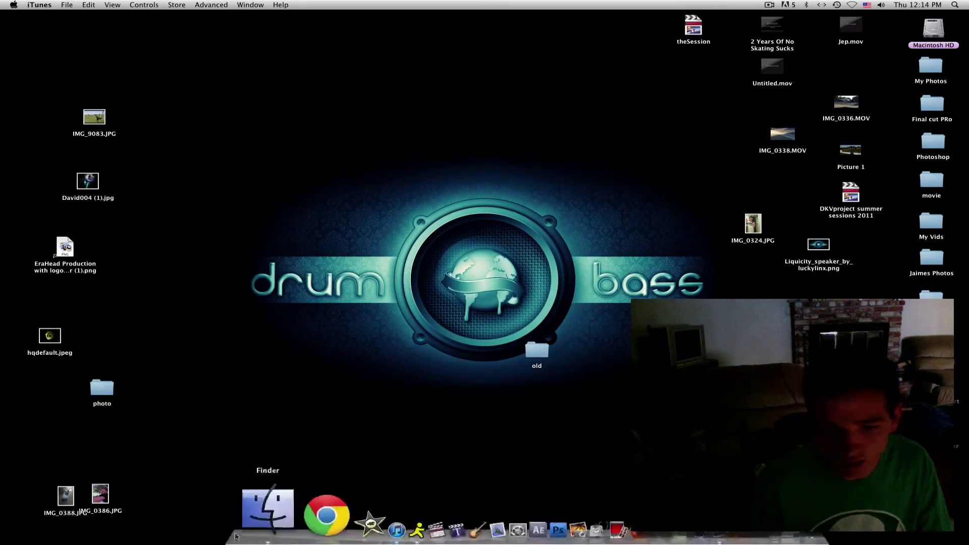
left_click(250, 532)
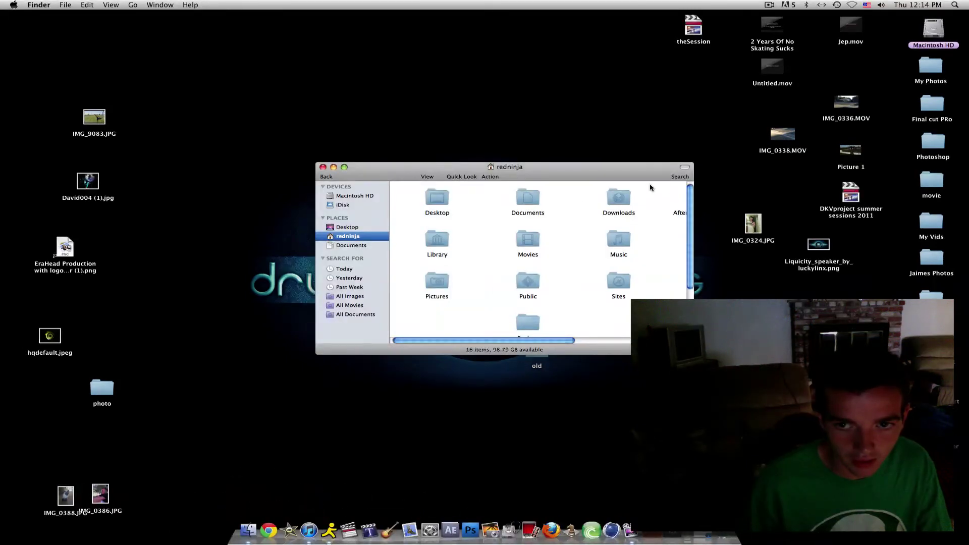
left_click(679, 177)
left_click(534, 188)
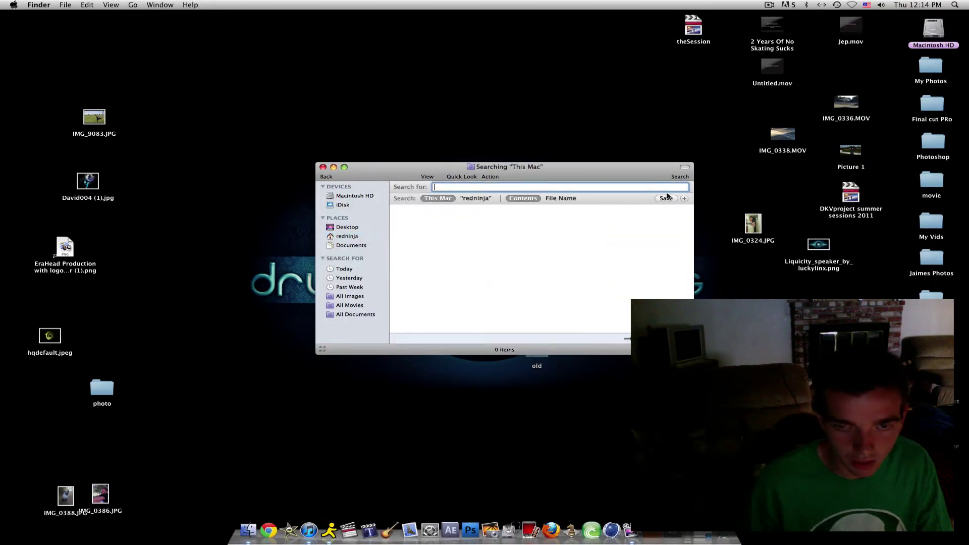
type("welcome")
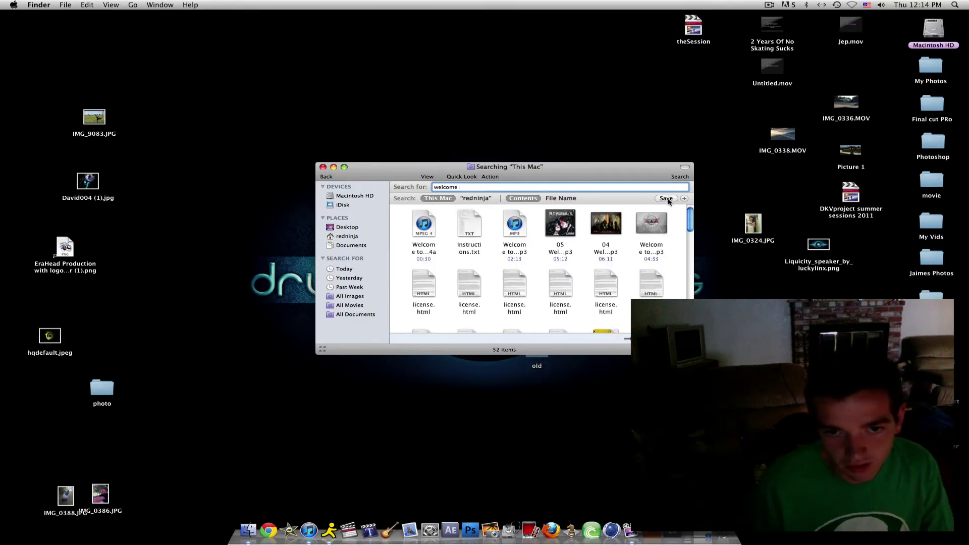
- Change the file extension of the 0:30 "Welcome to the BT2 - Single" clip to .m4r, accepting the new extension
left_click(430, 255)
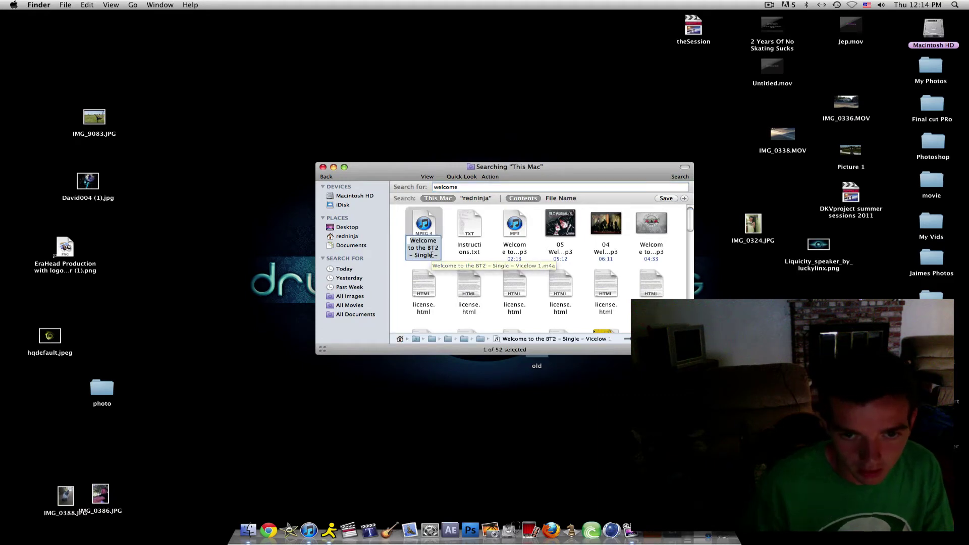
key("Return")
key("Right")
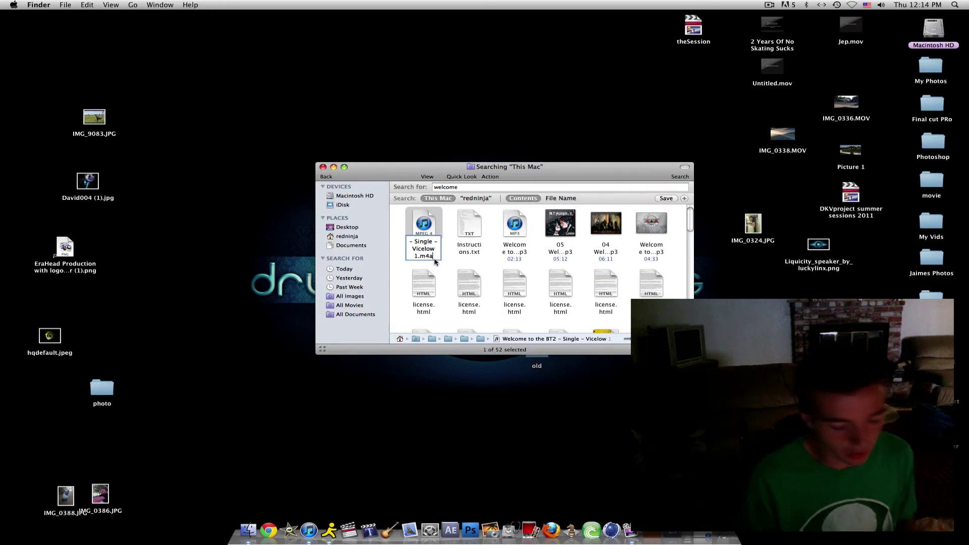
key("BackSpace")
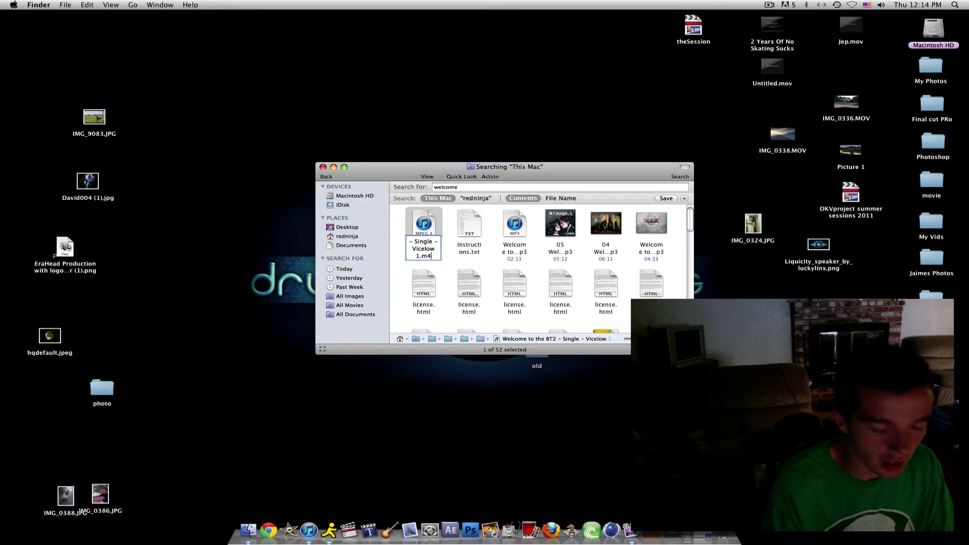
type("r")
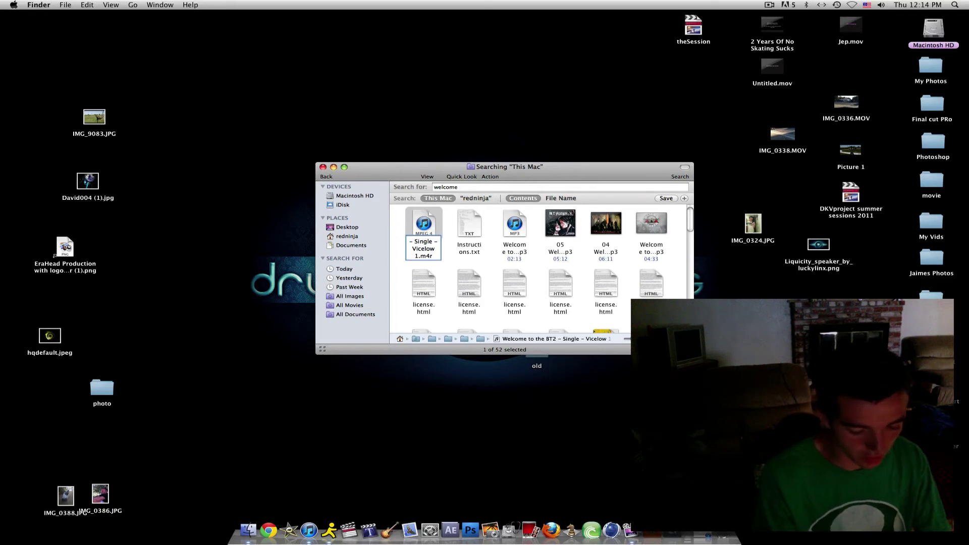
key("Return")
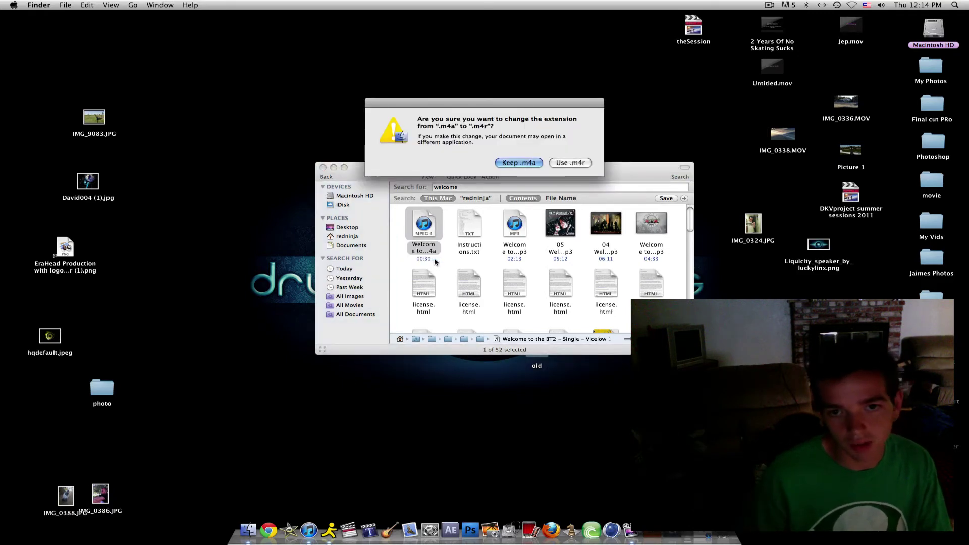
left_click(582, 165)
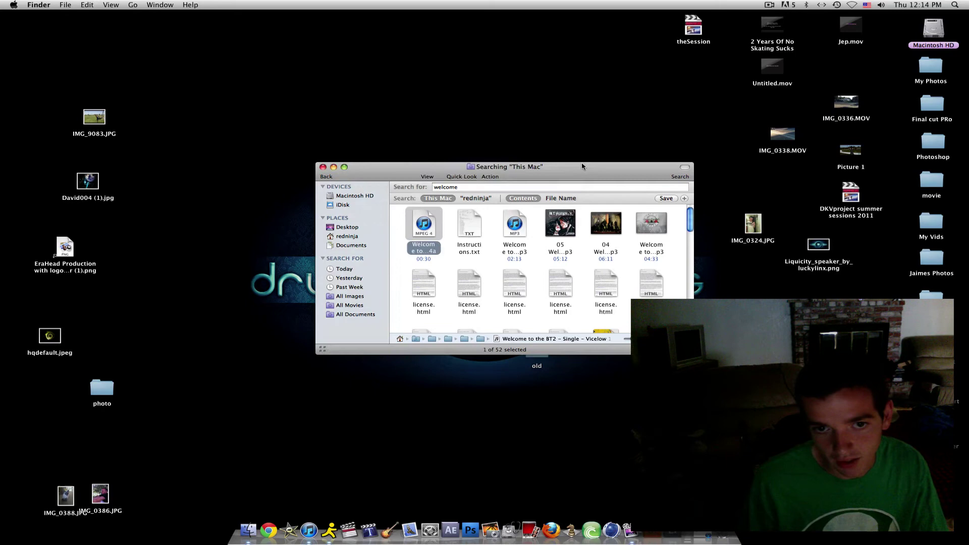
- Show the Finder results in Cover Flow, restore the iTunes window, and add the .m4r file to the Ringtones library
key("super+4")
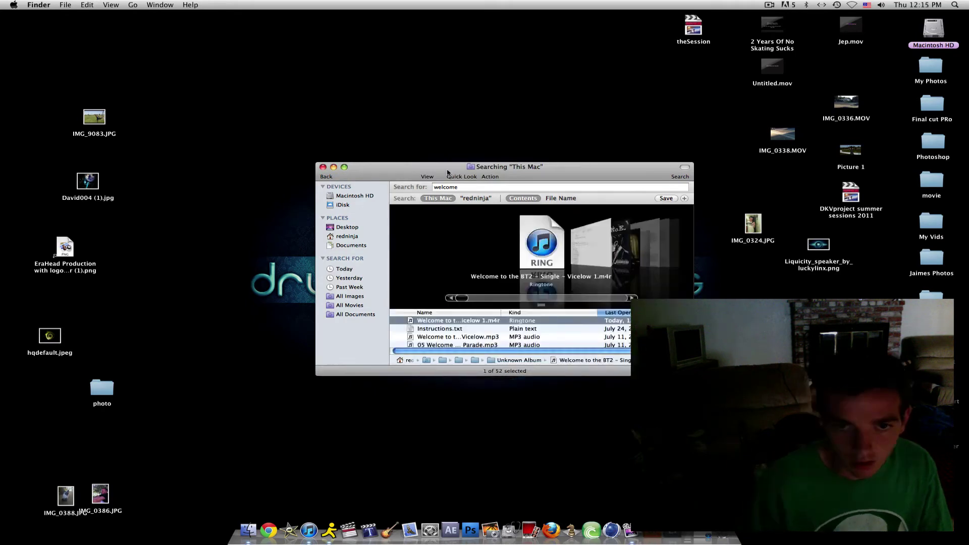
left_click_drag(505, 167, 767, 297)
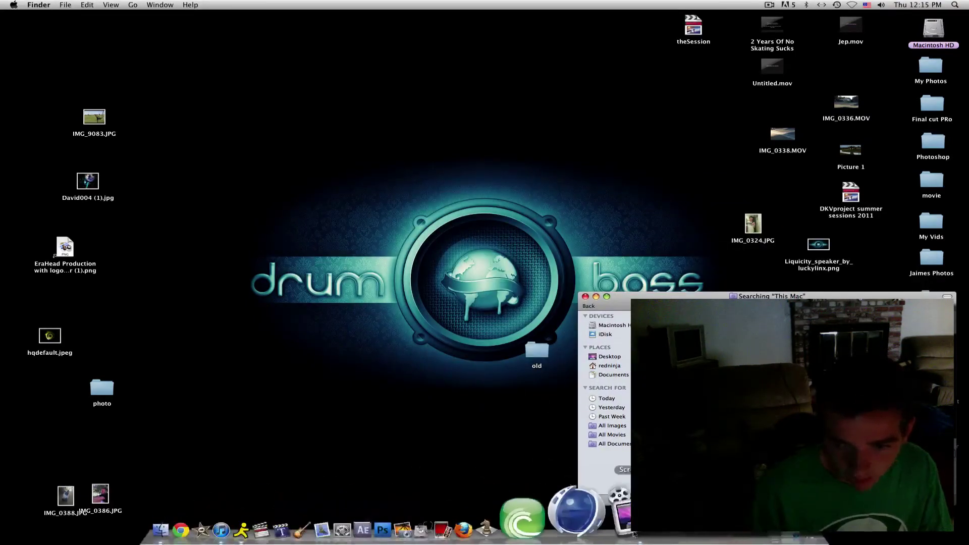
double_click(697, 416)
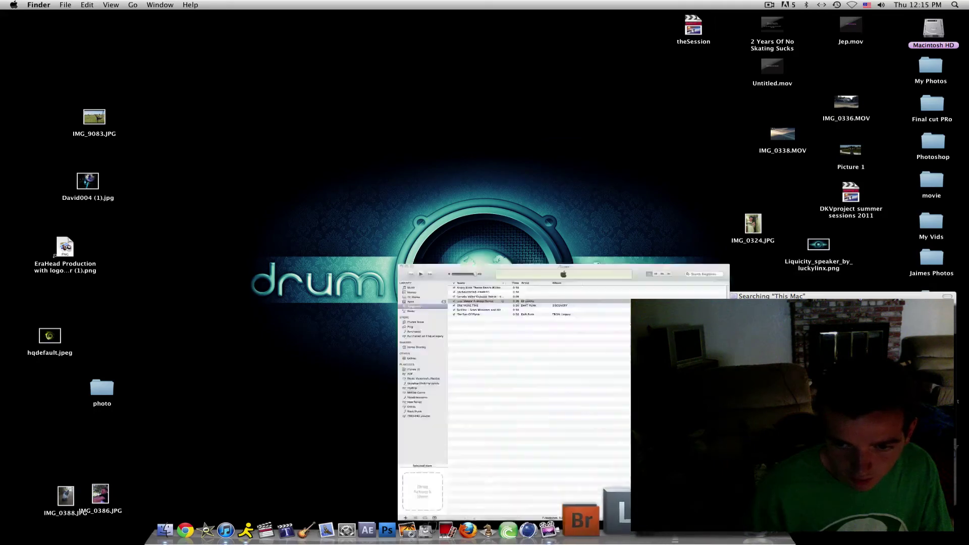
left_click_drag(818, 260, 797, 63)
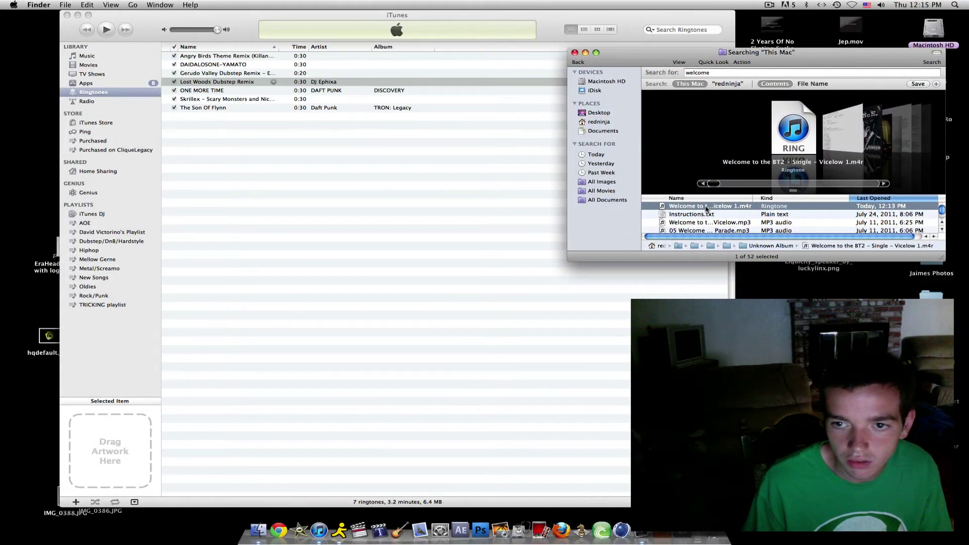
left_click_drag(706, 209, 112, 95)
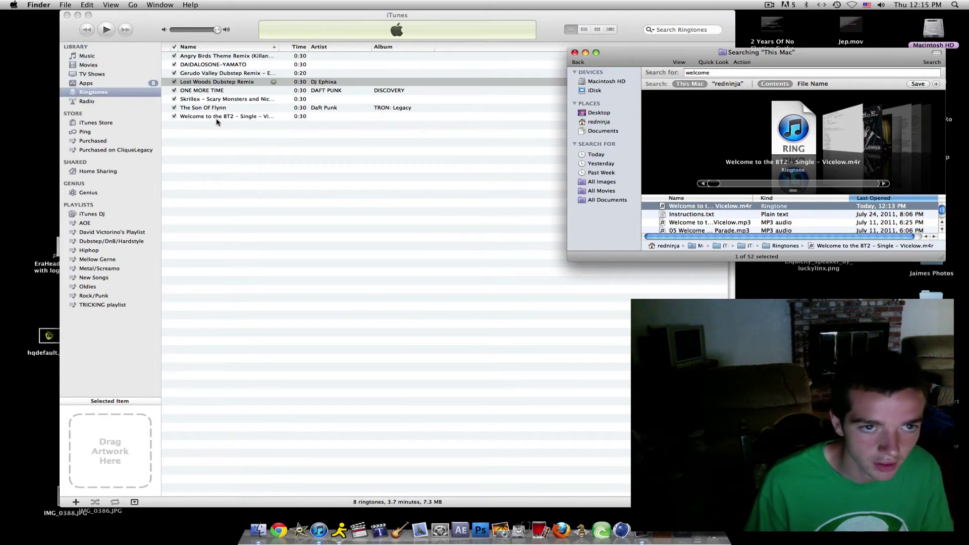
left_click(213, 135)
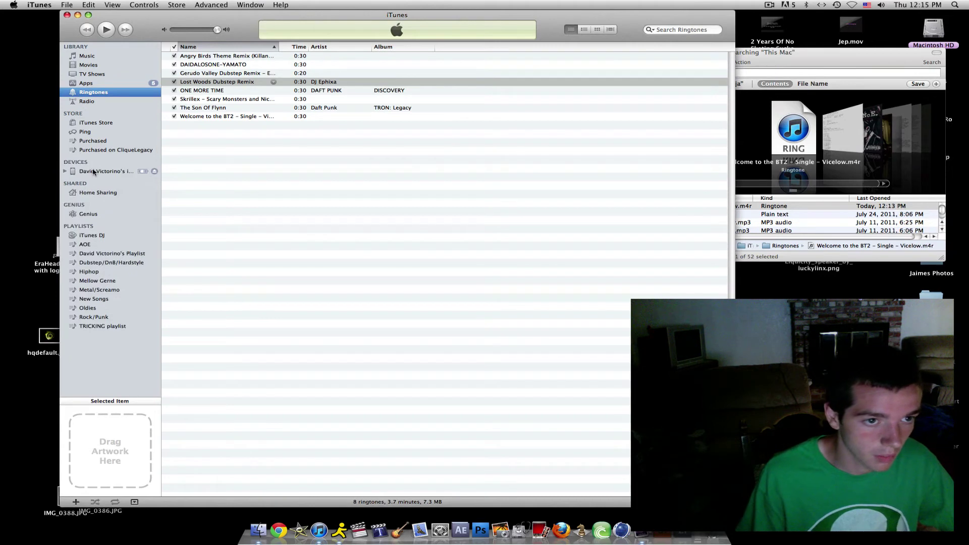
- Open the connected iPhone's ringtone settings and sync all ringtones to it
left_click(92, 171)
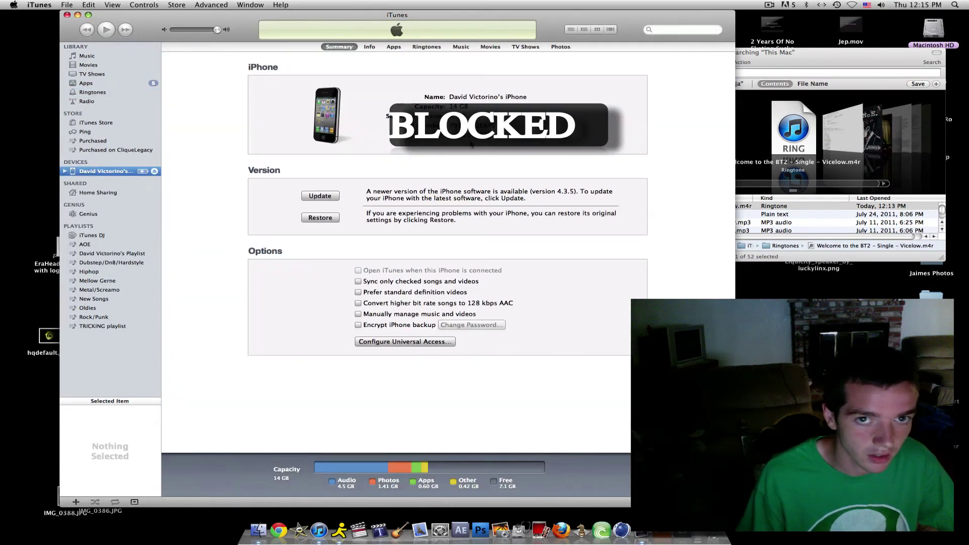
left_click(437, 48)
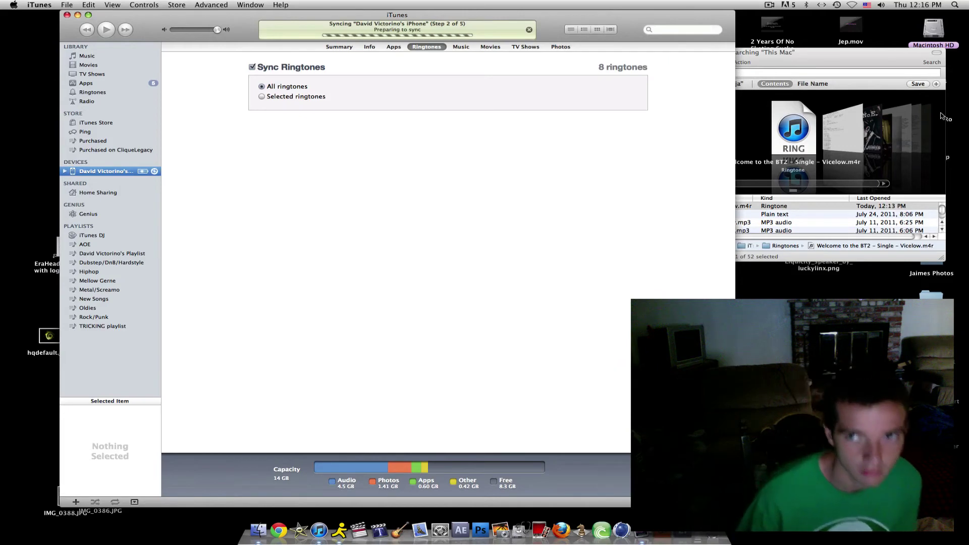
left_click(766, 5)
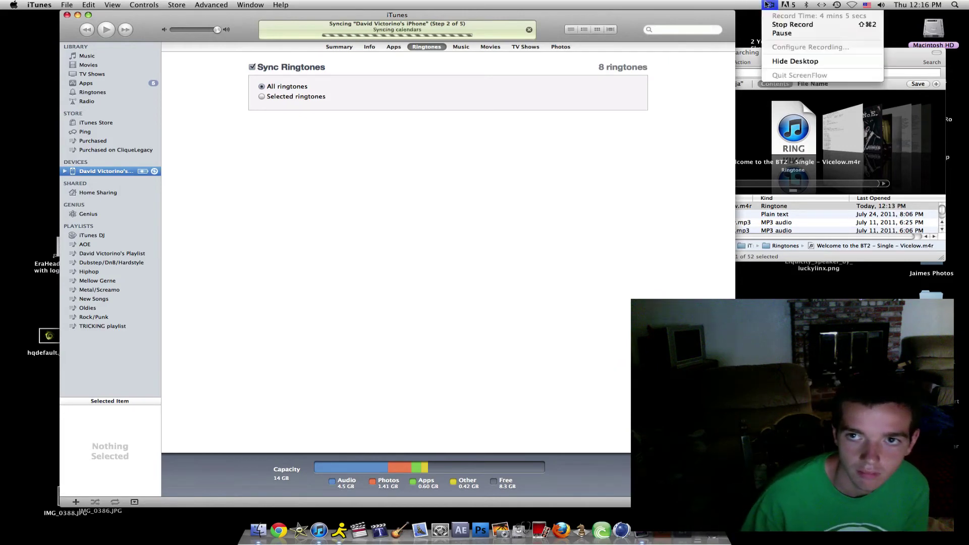
left_click(781, 33)
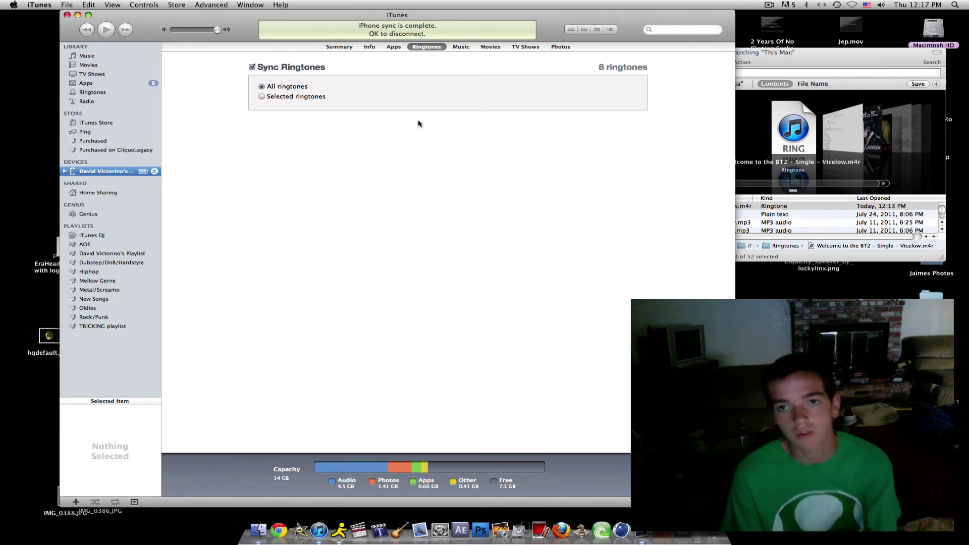
left_click(769, 4)
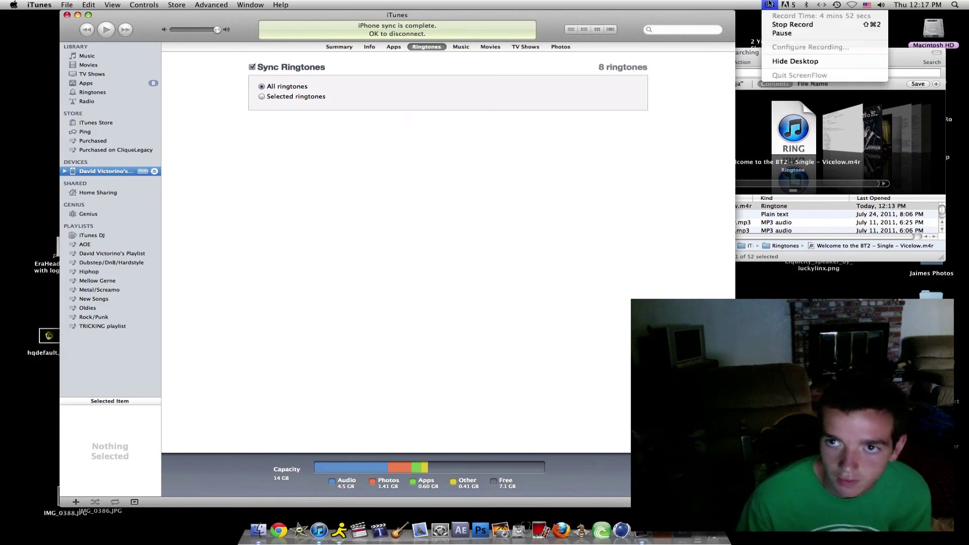